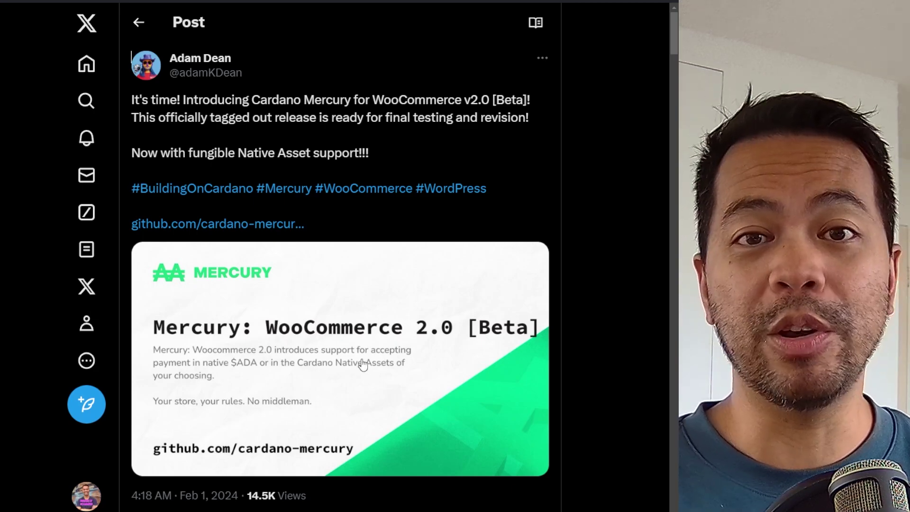
Step: Go from the sticker product page to the store checkout and scroll through the billing form
key(ctrl+Tab)
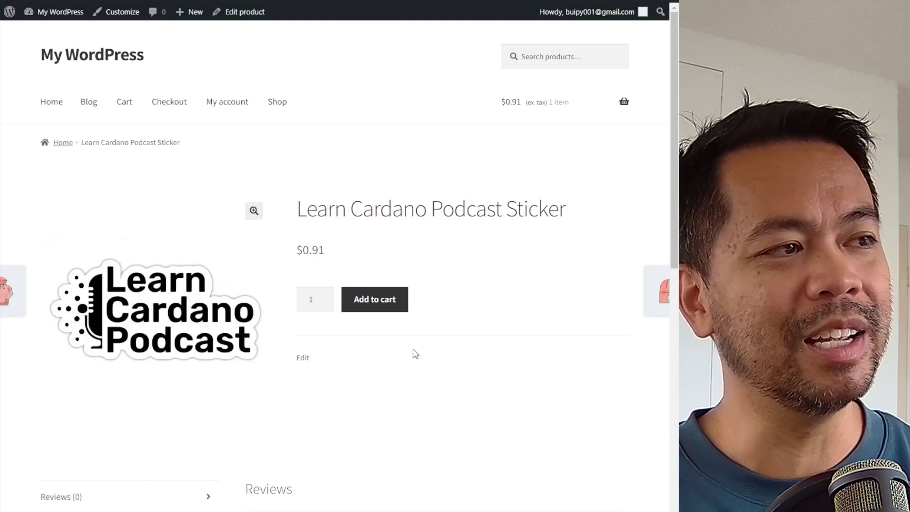
click(169, 109)
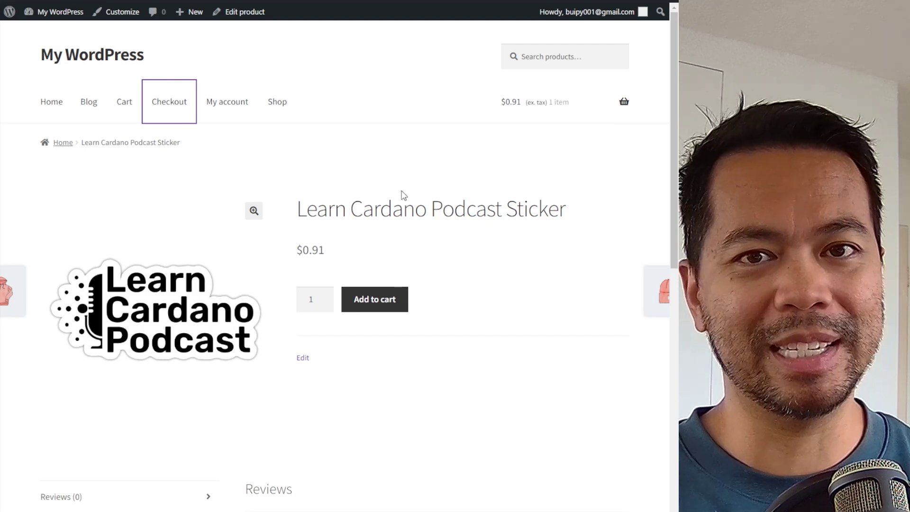
scroll(312, 275, down, 5)
scroll(351, 251, down, 1)
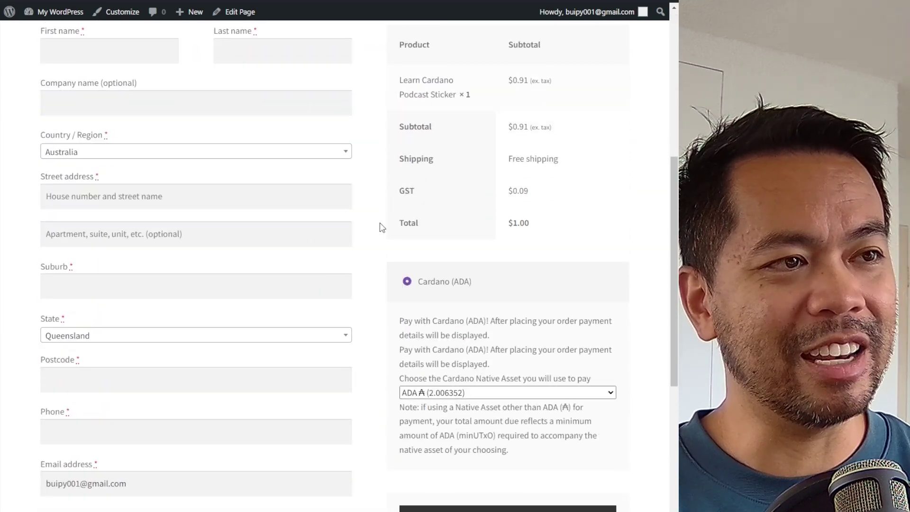
scroll(374, 223, down, 2)
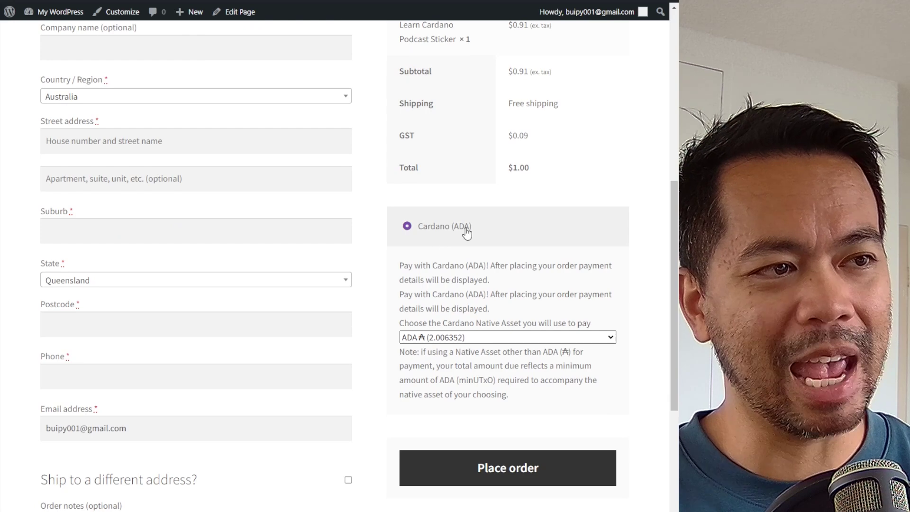
scroll(417, 233, down, 2)
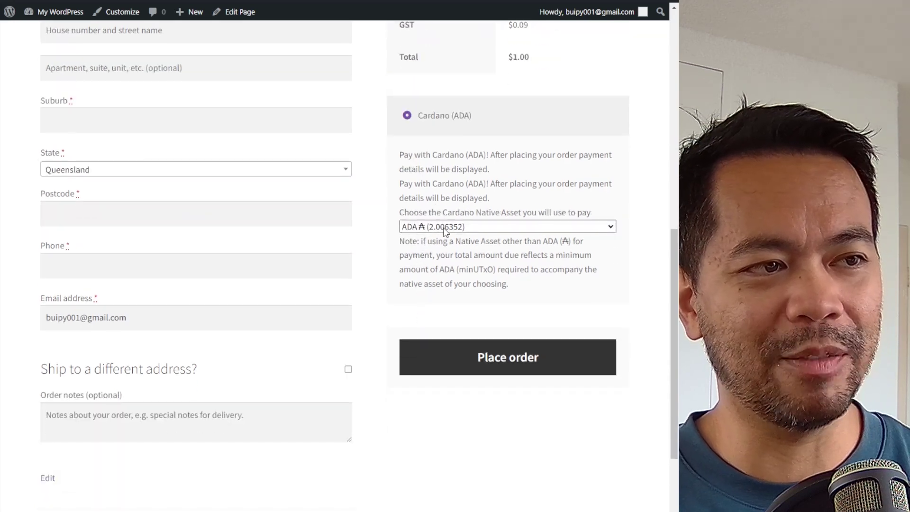
scroll(474, 189, up, 2)
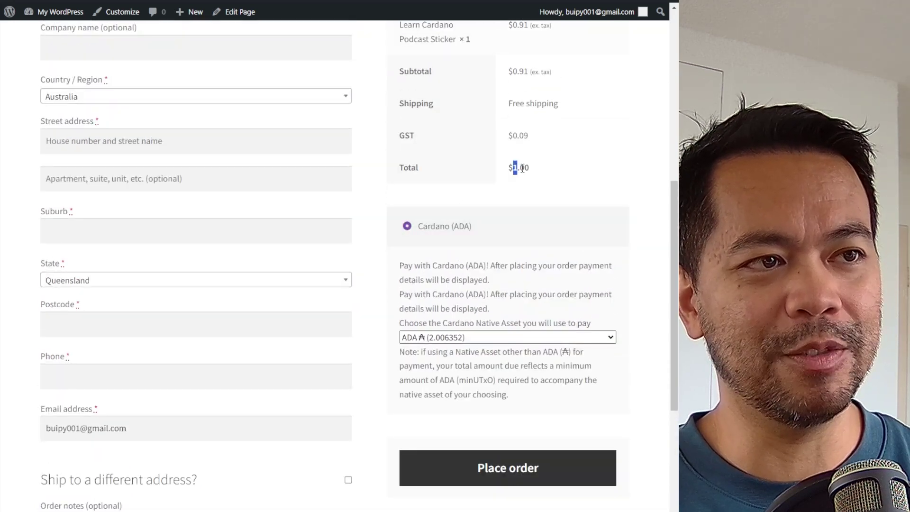
Step: Highlight the $1.00 order total, then review the checkout form and Cardano payment section
double_click(518, 167)
click(494, 249)
scroll(478, 314, down, 1)
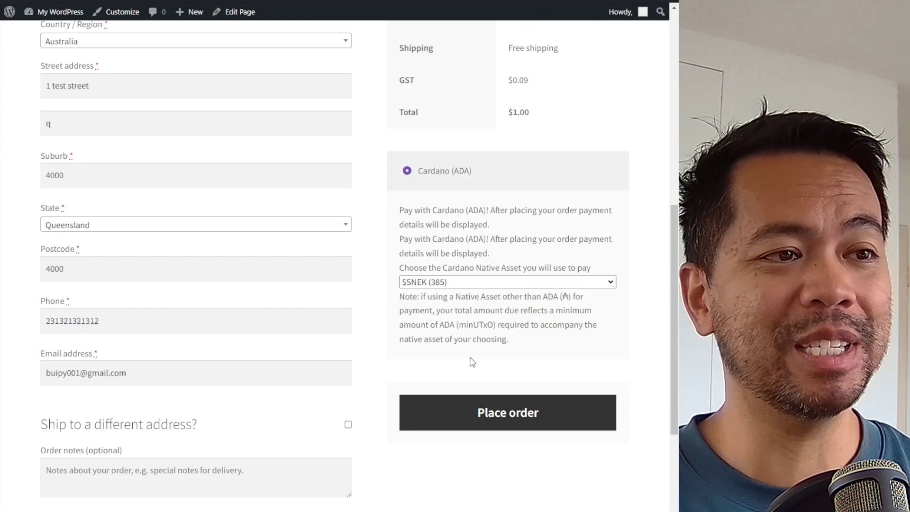
scroll(469, 364, up, 1)
scroll(471, 363, up, 9)
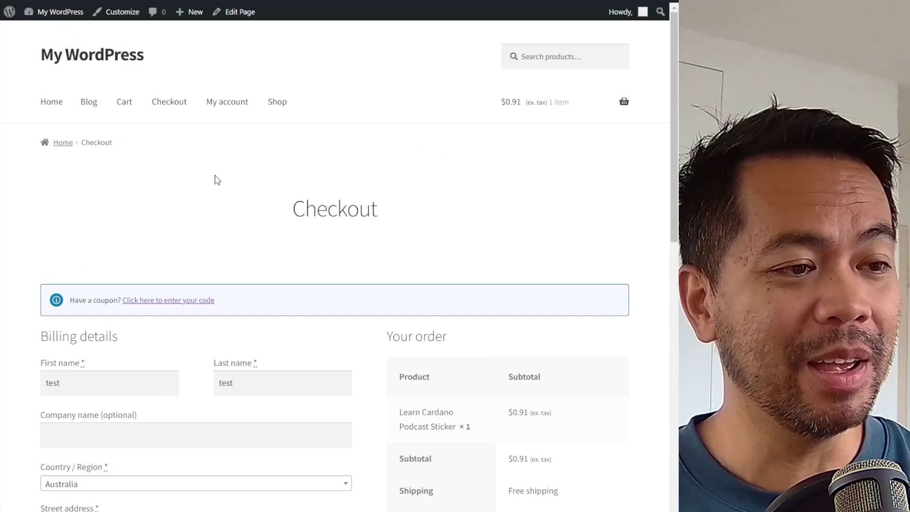
scroll(354, 294, down, 7)
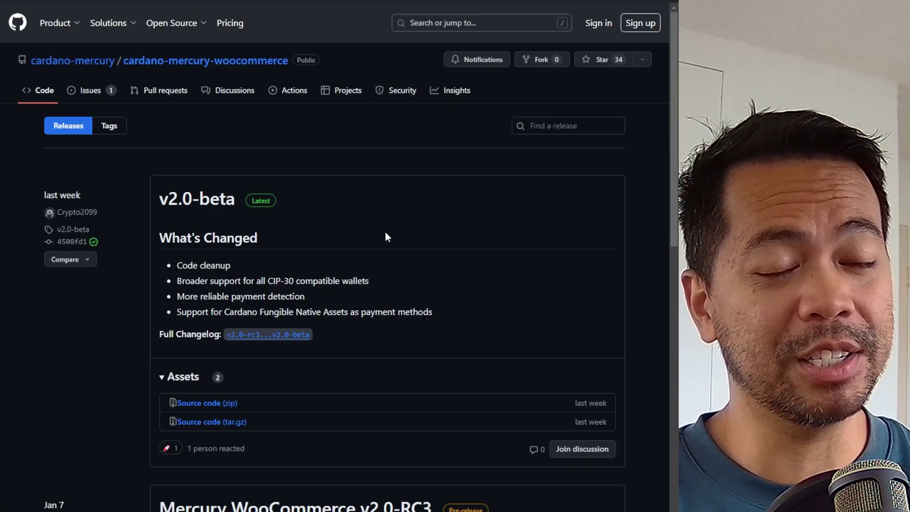
Step: Scroll the v2.0-beta release notes down to its source code download assets
scroll(351, 244, down, 1)
scroll(316, 161, up, 1)
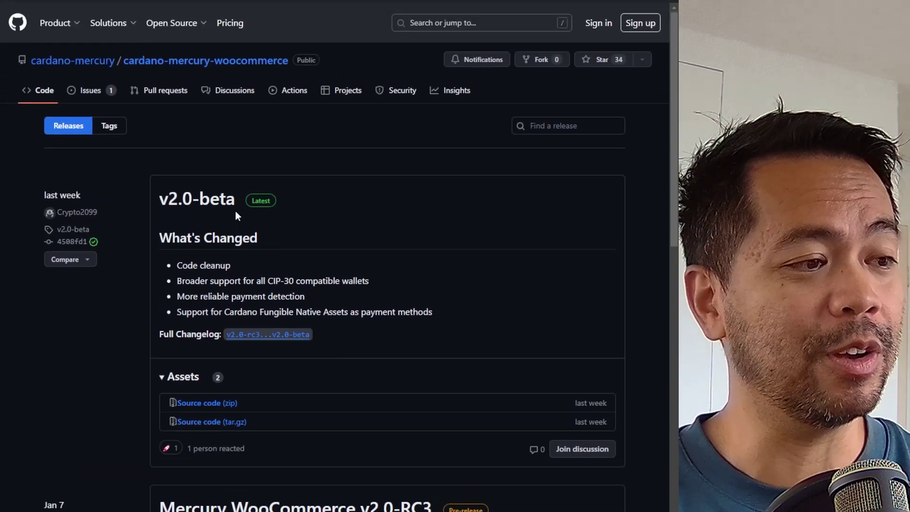
scroll(228, 237, down, 2)
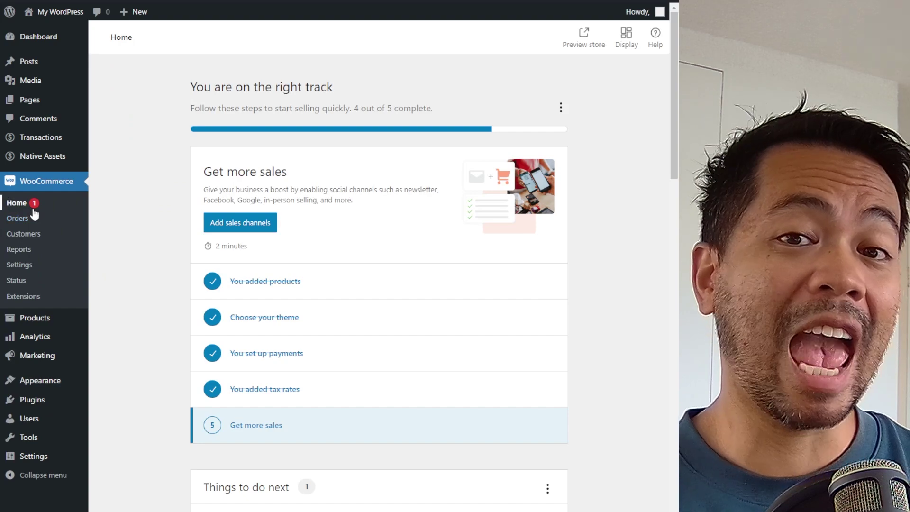
Step: Open the Cardano Mercury gateway settings from WooCommerce Settings > Payments
click(14, 265)
click(290, 87)
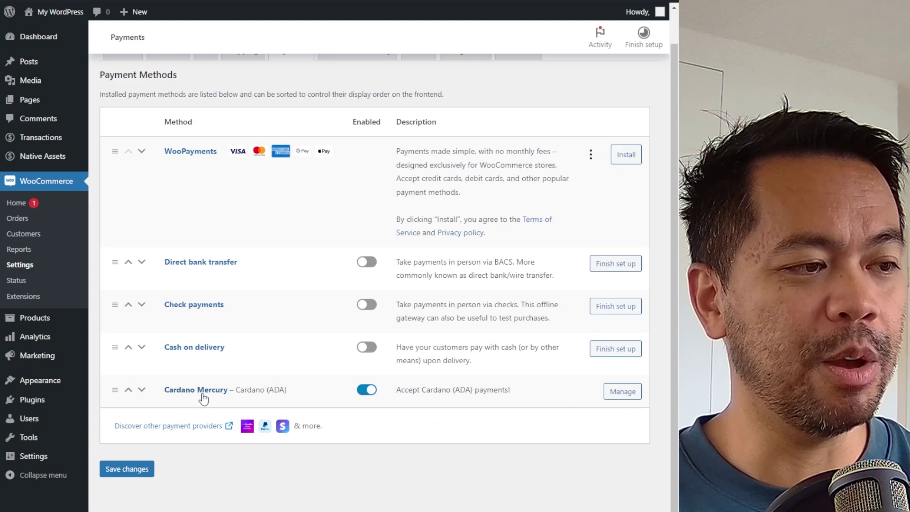
click(620, 391)
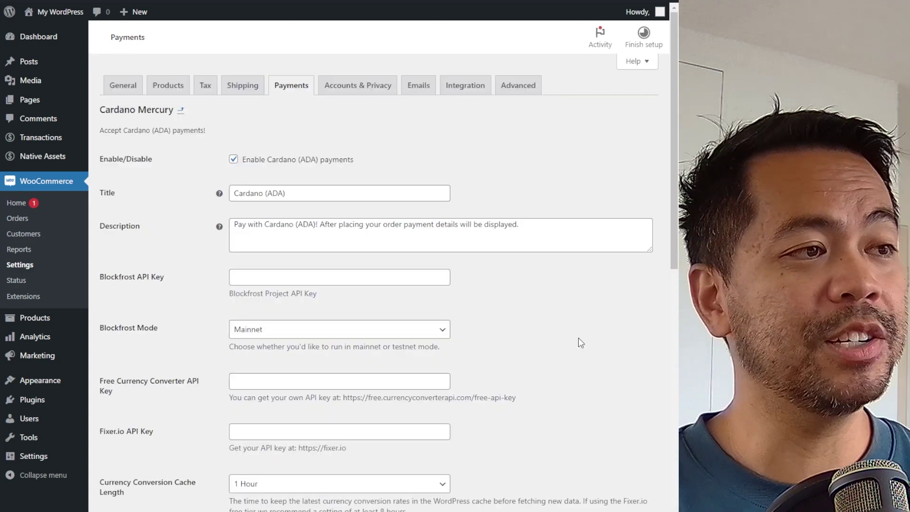
scroll(578, 337, down, 2)
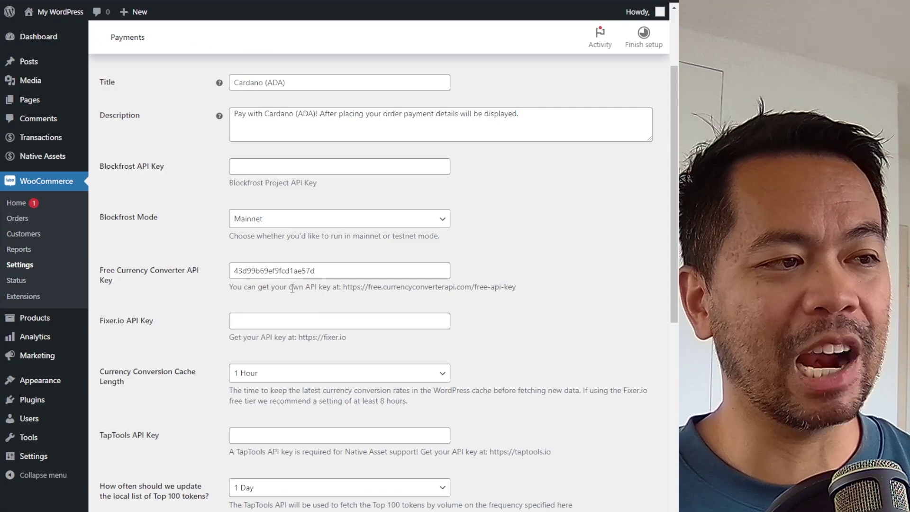
Step: Check the Free Currency Converter API key field and highlight its free signup address
click(338, 269)
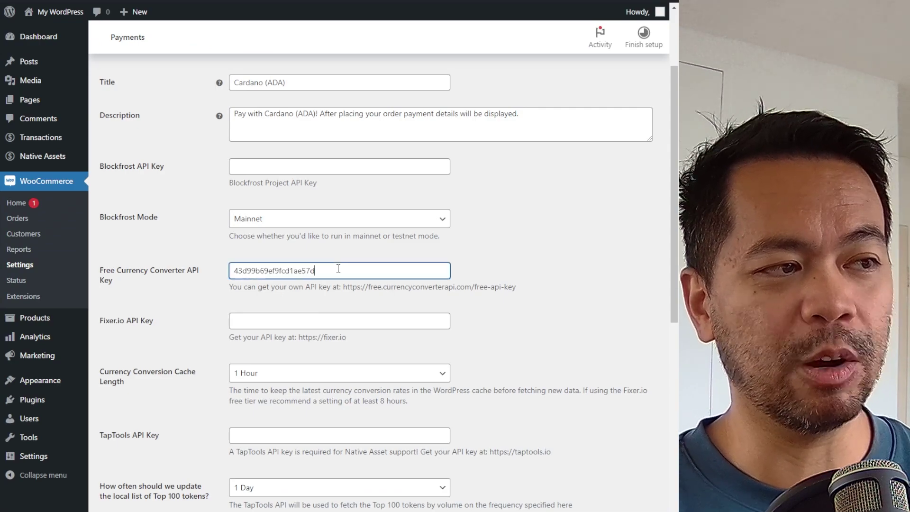
drag(347, 286, 482, 287)
click(516, 313)
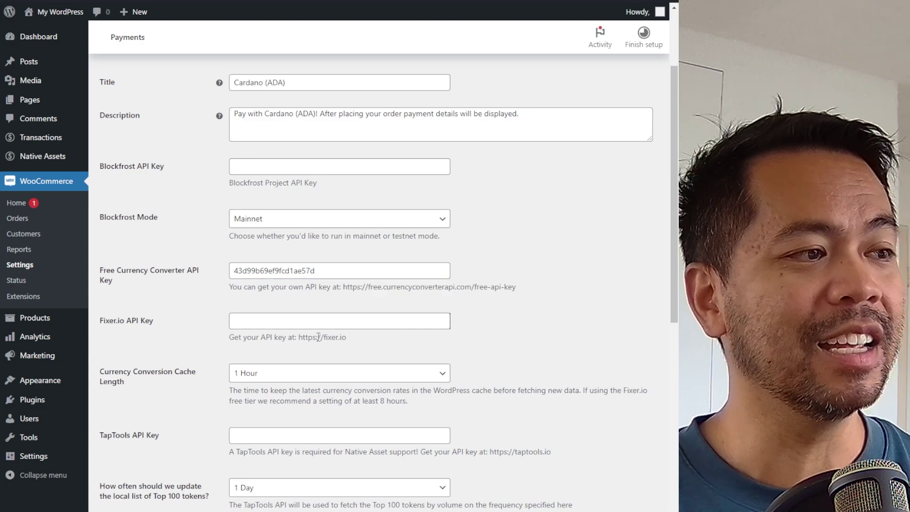
click(292, 328)
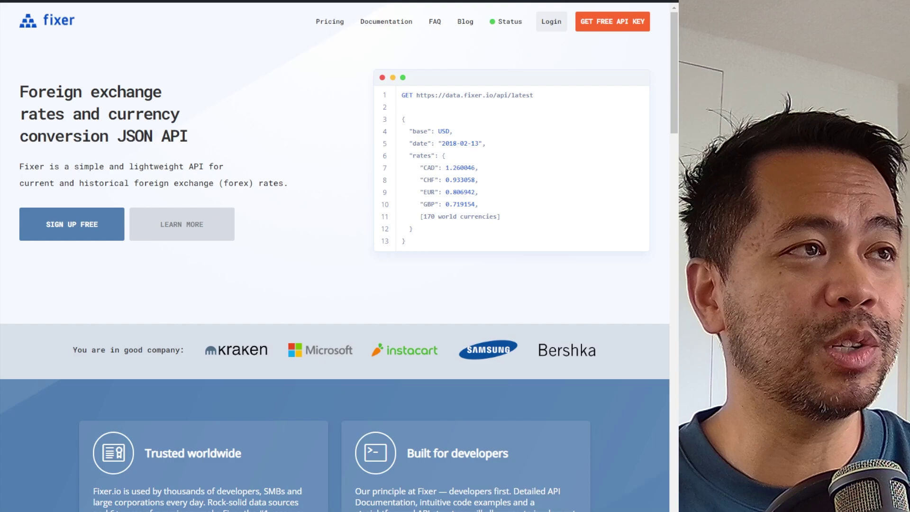
key(ctrl+Tab)
scroll(345, 335, down, 2)
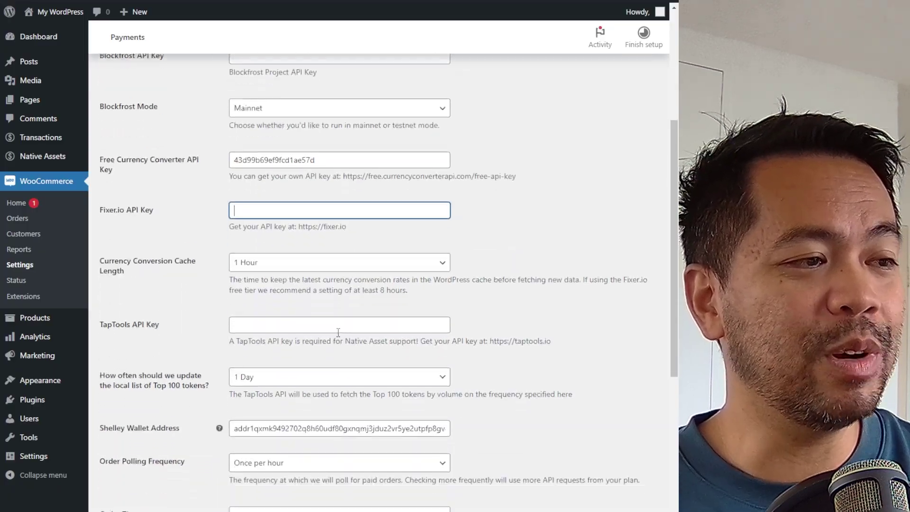
click(271, 319)
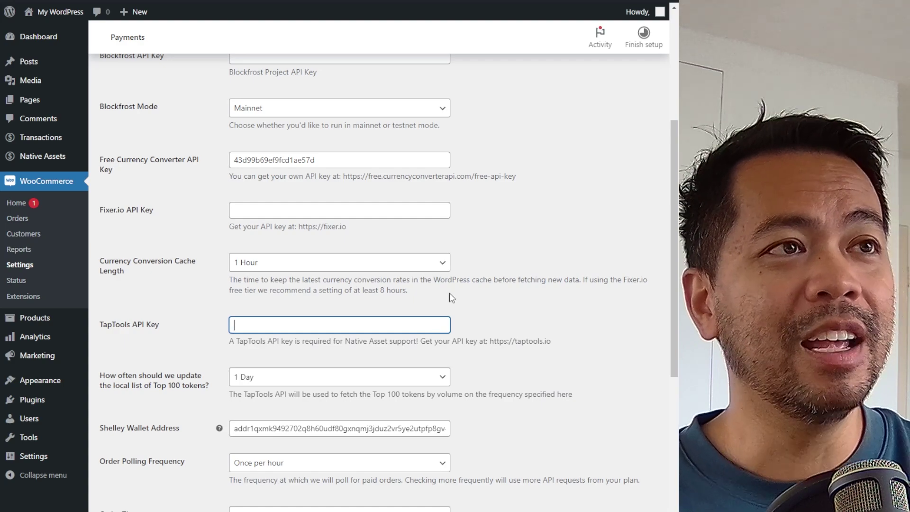
key(ctrl+Tab)
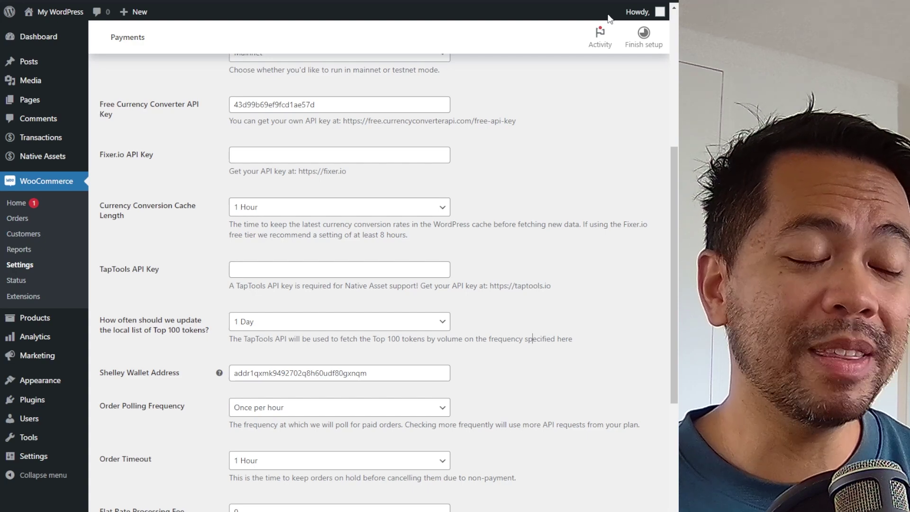
Step: With SNEK already accepted, tick FLDT and apply the Set Asset to Accepted bulk action
click(372, 374)
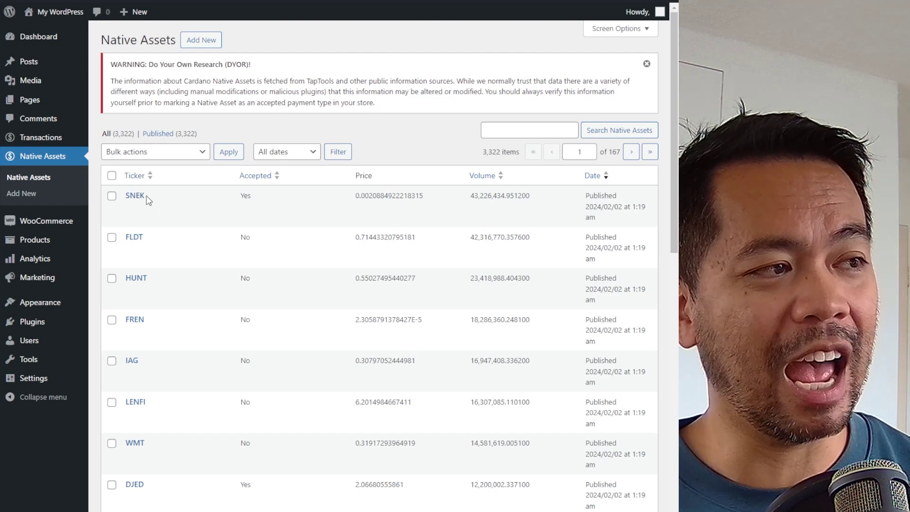
double_click(247, 196)
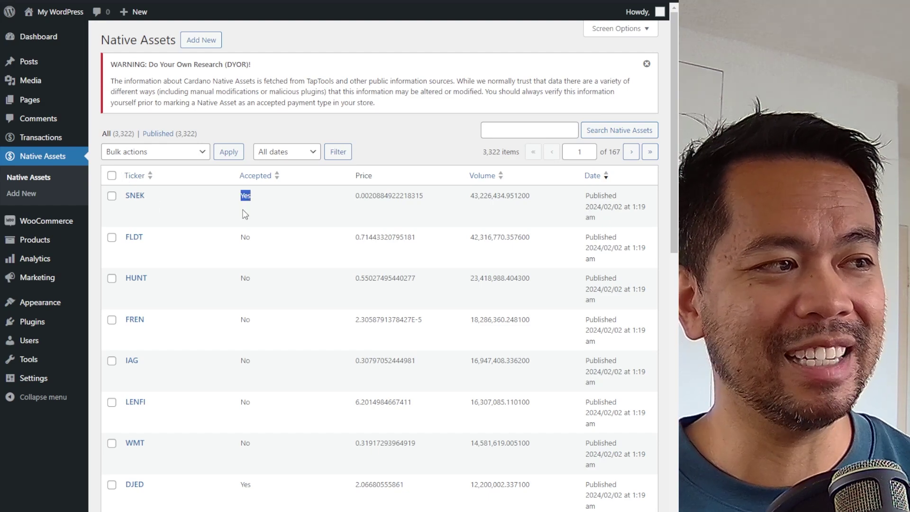
click(111, 237)
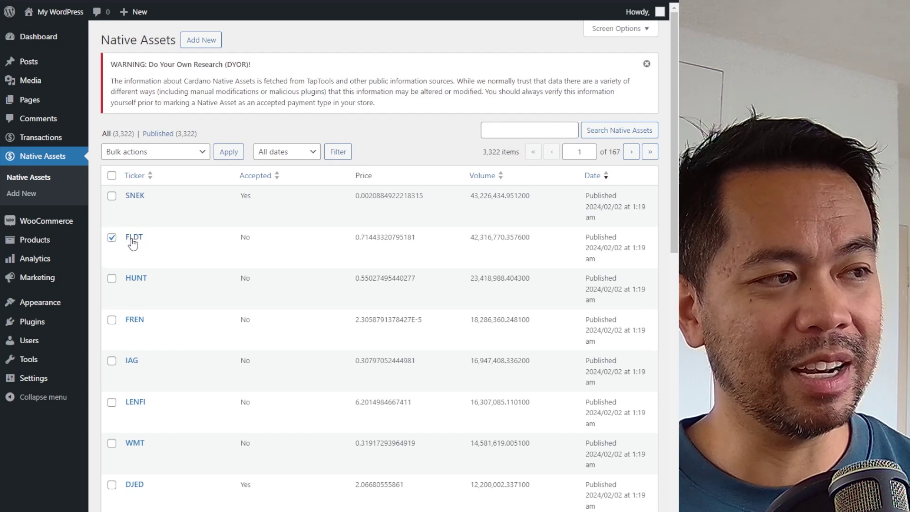
click(197, 150)
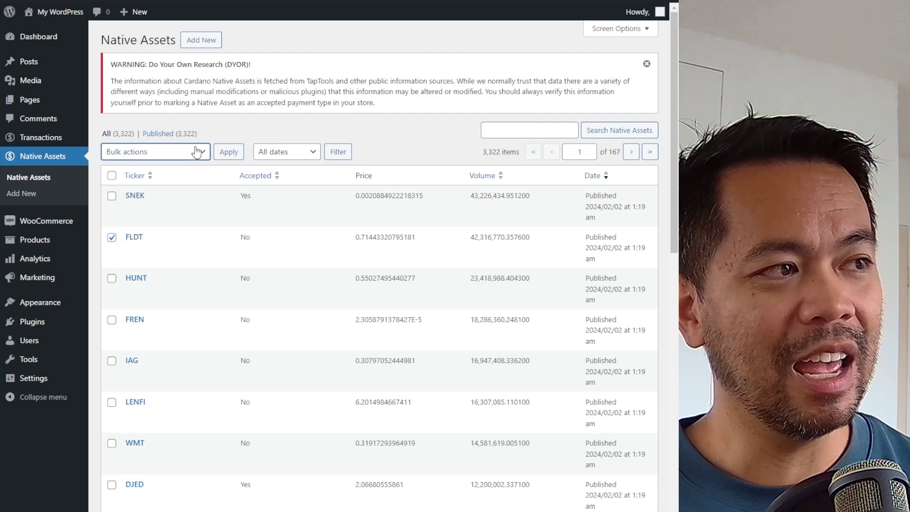
click(184, 177)
click(228, 151)
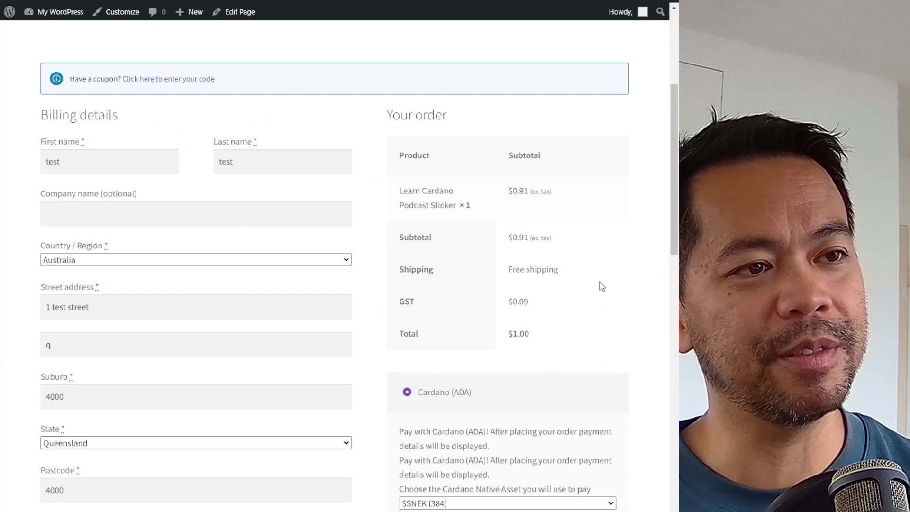
Step: Open the checkout's payable Cardano asset dropdown to pick $FLDT
scroll(555, 320, down, 5)
click(559, 282)
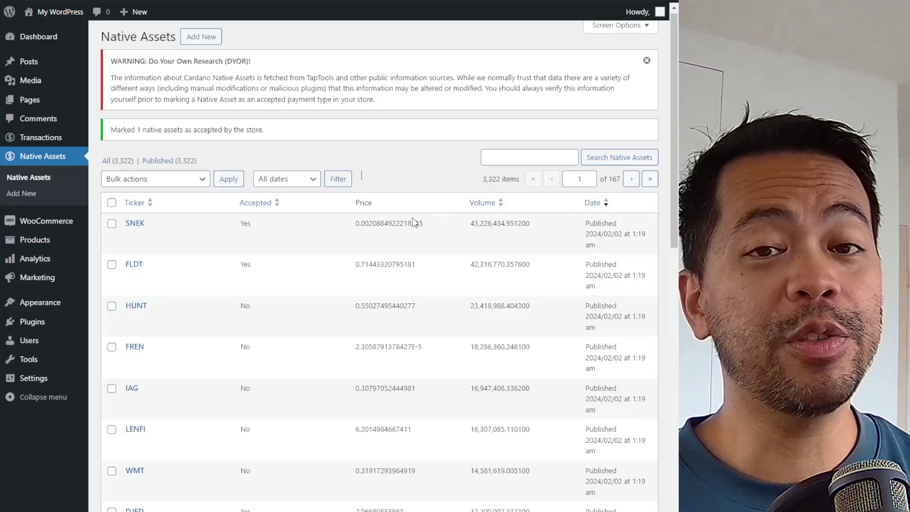
scroll(356, 239, down, 7)
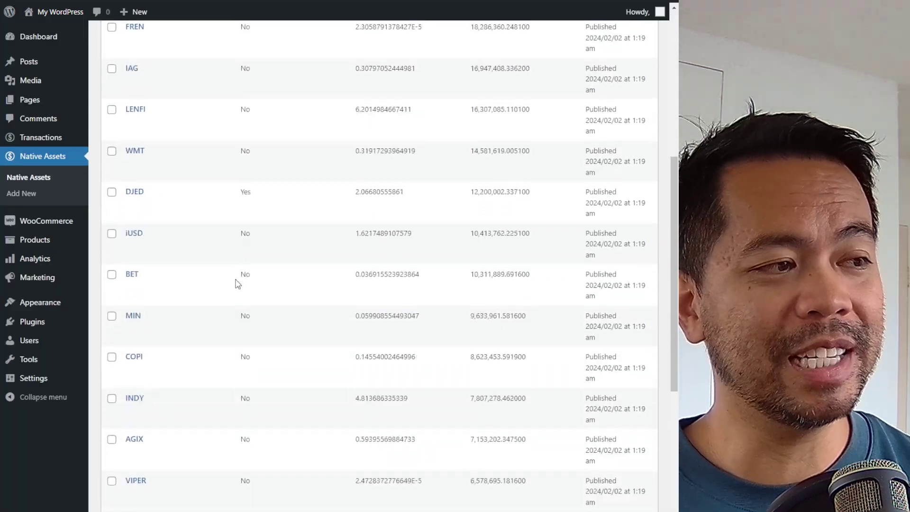
scroll(200, 270, down, 2)
scroll(201, 271, up, 6)
click(134, 157)
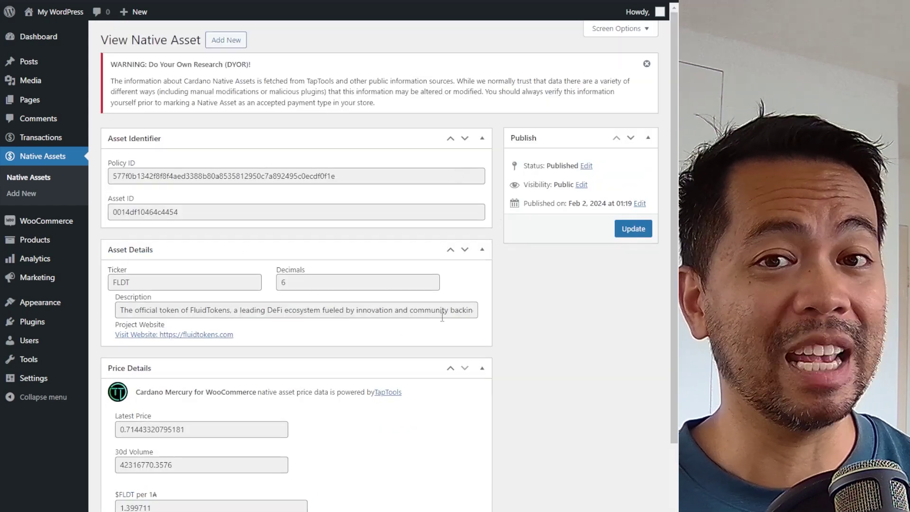
key(alt+Left)
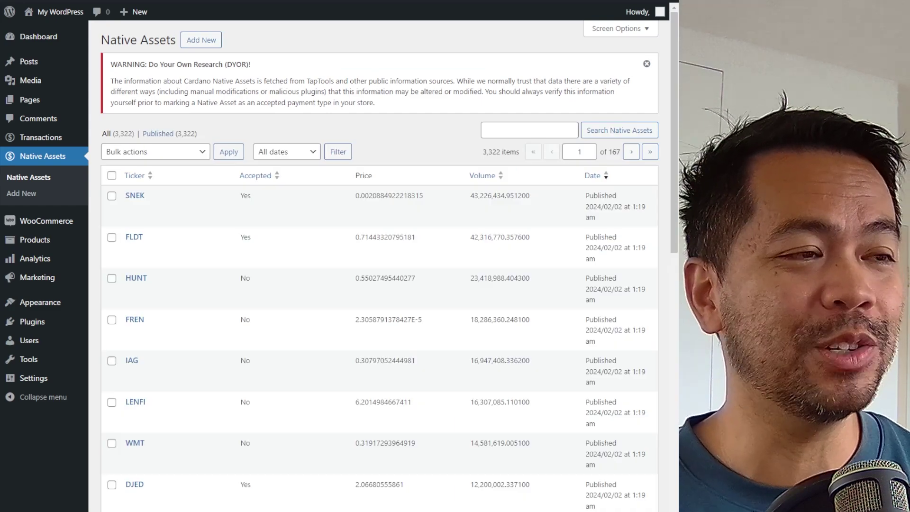